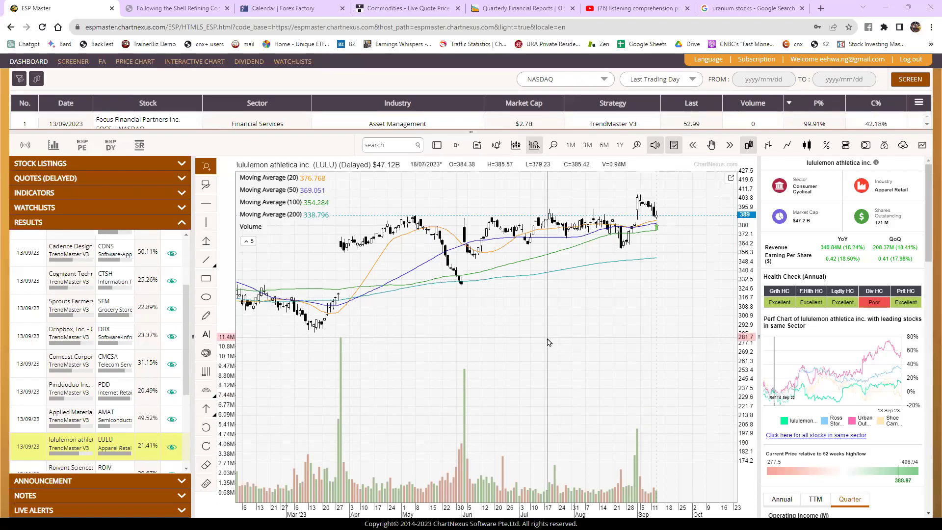
- Enlarge the screening results table above the LULU chart to five rows and view the available markets
{"action": "scroll", "coordinate": [548, 342], "scroll_direction": "down", "scroll_amount": 3}
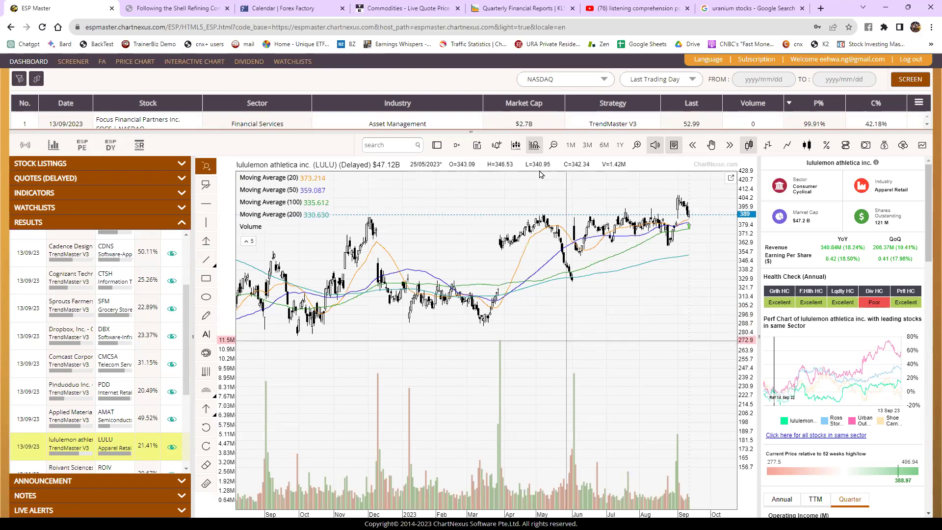
{"action": "left_click_drag", "start_coordinate": [542, 132], "coordinate": [525, 164]}
{"action": "left_click_drag", "start_coordinate": [524, 231], "coordinate": [524, 232]}
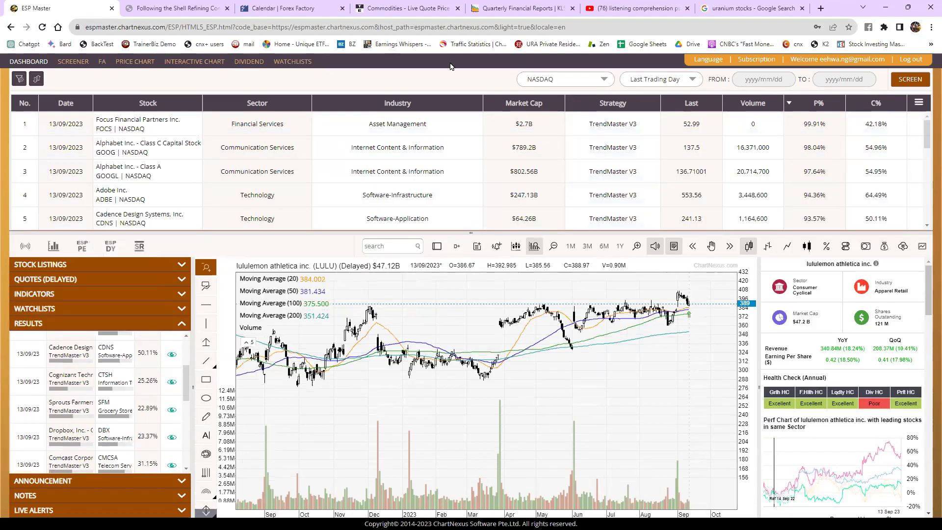
{"action": "left_click", "coordinate": [582, 87]}
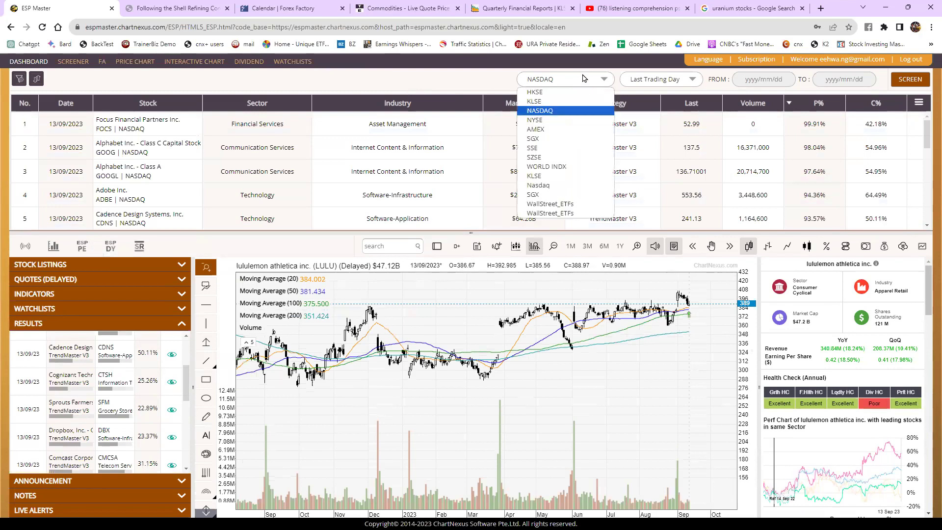
{"action": "left_click", "coordinate": [475, 80]}
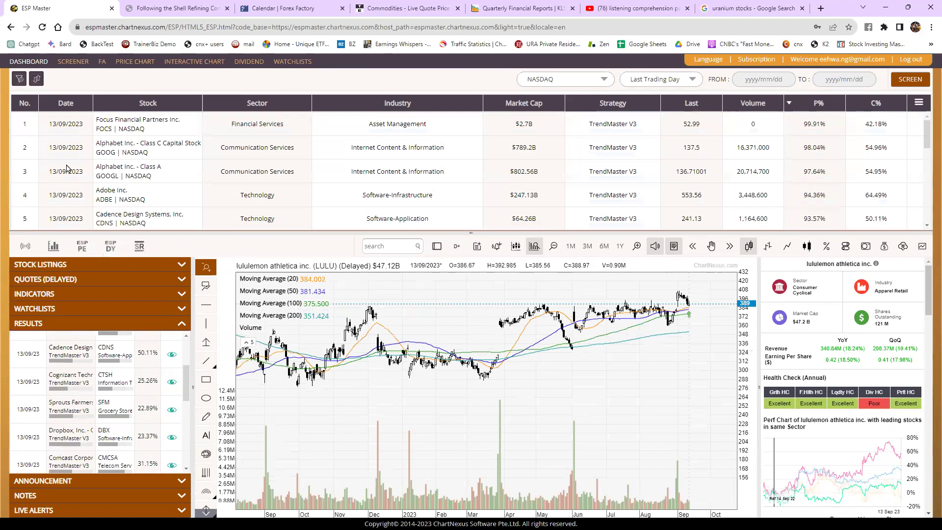
- Review the available screening rules, save the selection with TrendMaster V3 ticked, and keep NASDAQ as the market
{"action": "left_click", "coordinate": [37, 79]}
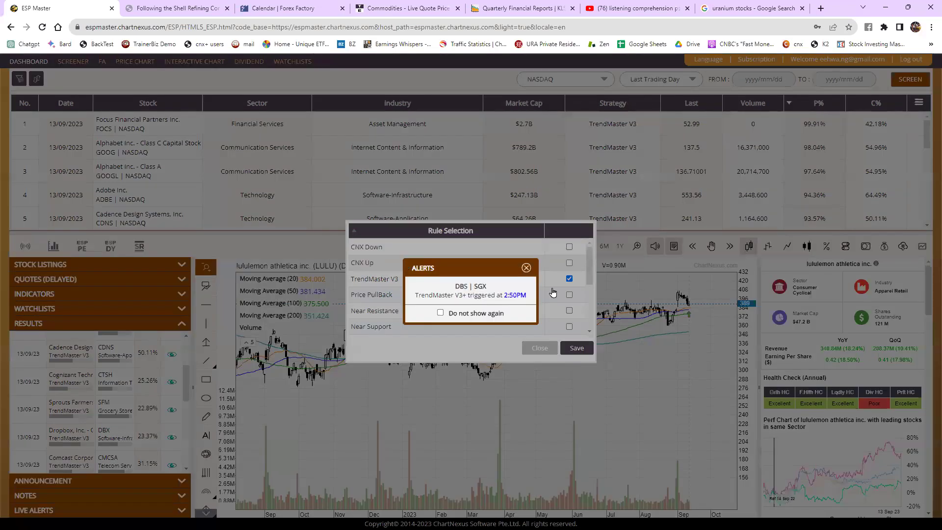
{"action": "left_click", "coordinate": [526, 269]}
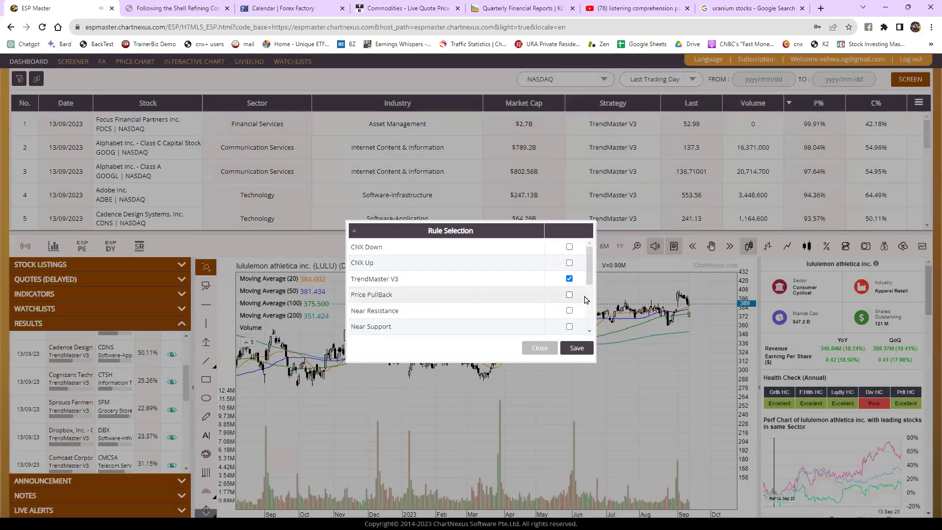
{"action": "scroll", "coordinate": [539, 294], "scroll_direction": "down", "scroll_amount": 5}
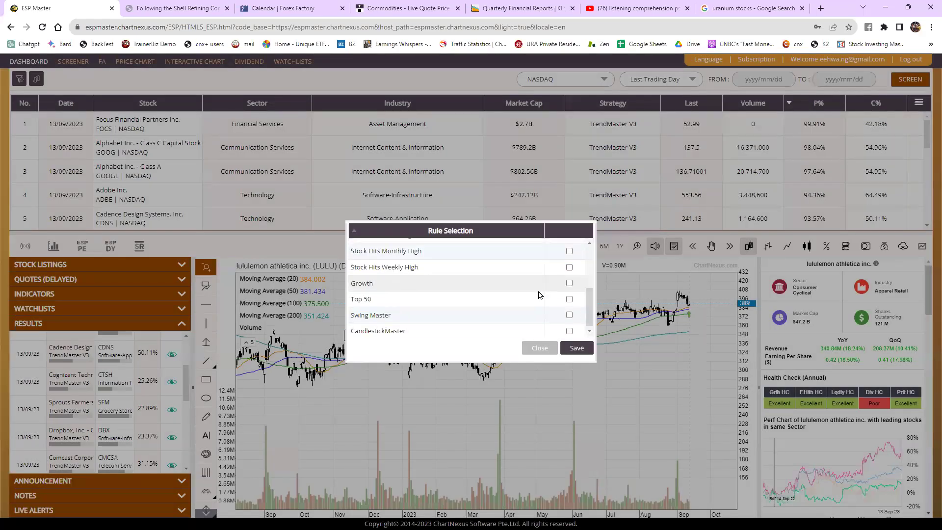
{"action": "scroll", "coordinate": [536, 299], "scroll_direction": "up", "scroll_amount": 5}
{"action": "left_click", "coordinate": [577, 348]}
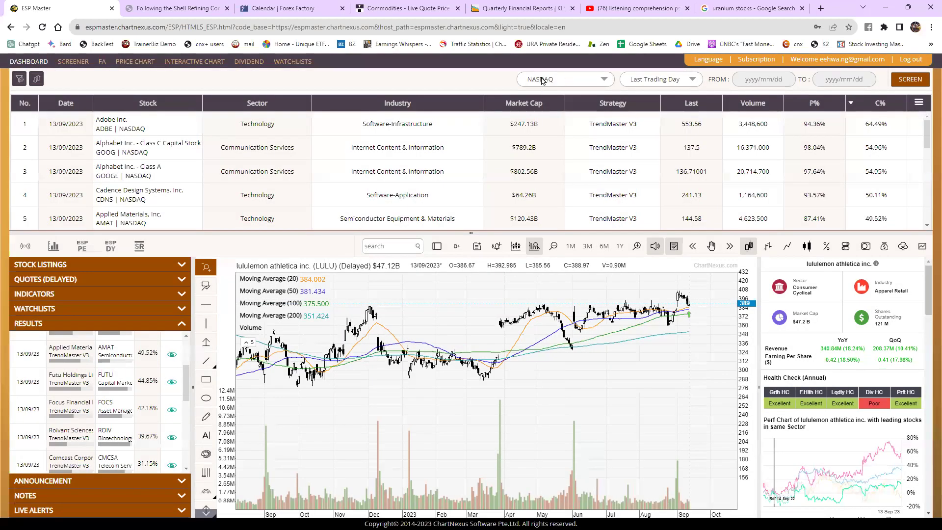
{"action": "left_click", "coordinate": [541, 80]}
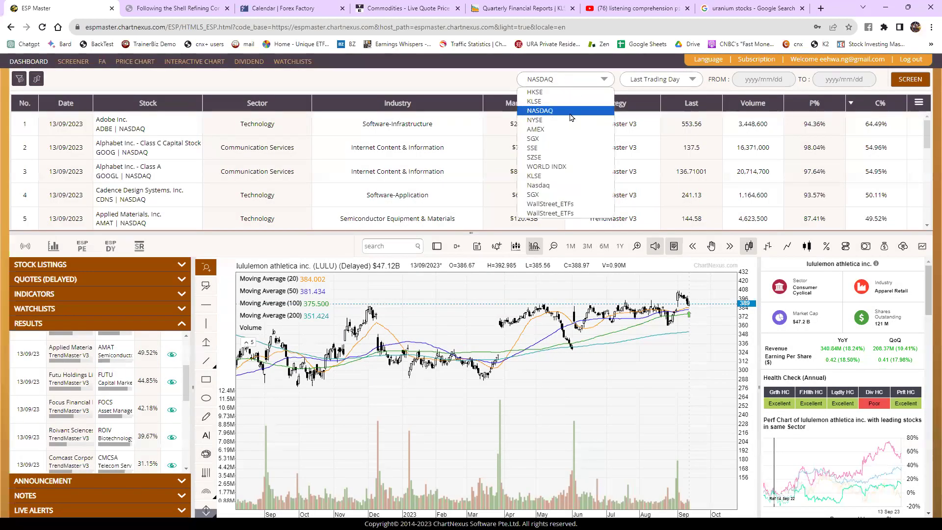
{"action": "left_click", "coordinate": [457, 86]}
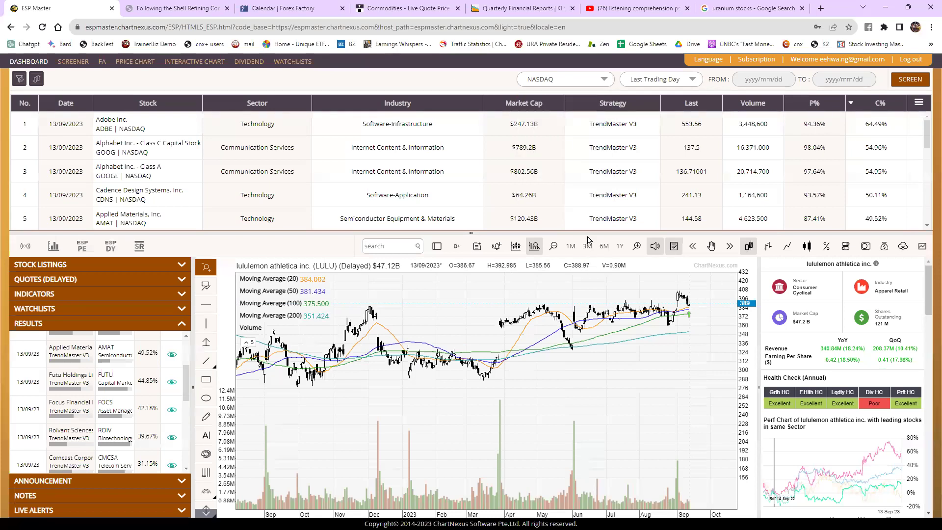
- Shrink the results table to one row to give the chart more room, and sort the results by P% in descending order
{"action": "left_click_drag", "start_coordinate": [587, 237], "coordinate": [585, 111]}
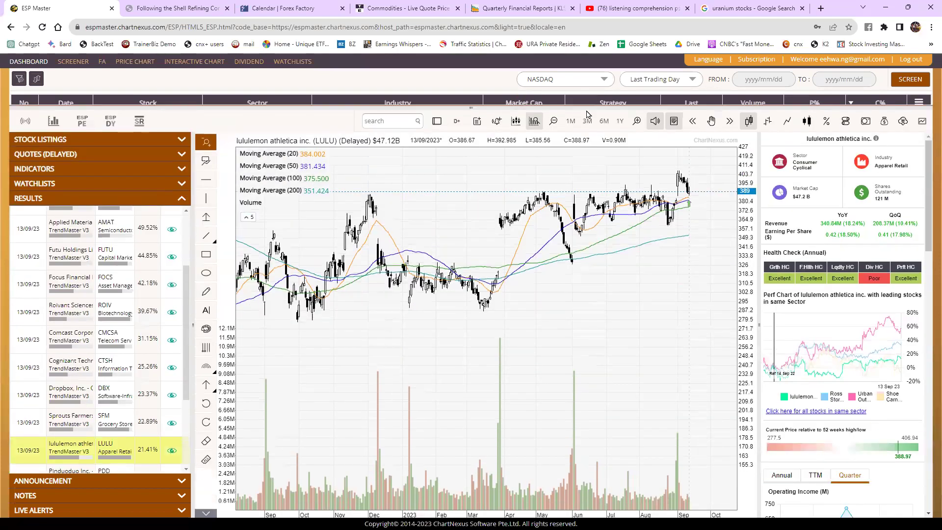
{"action": "scroll", "coordinate": [100, 396], "scroll_direction": "up", "scroll_amount": 4}
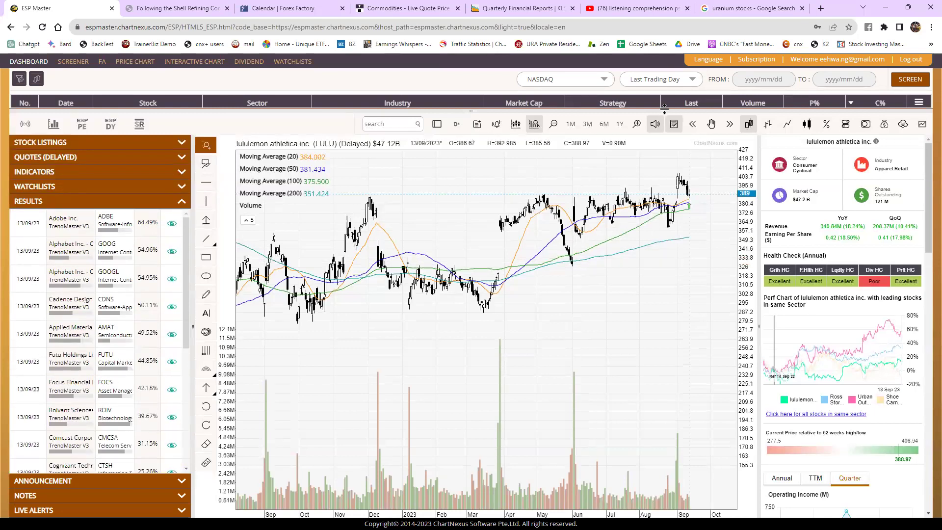
{"action": "left_click_drag", "start_coordinate": [664, 110], "coordinate": [671, 141]}
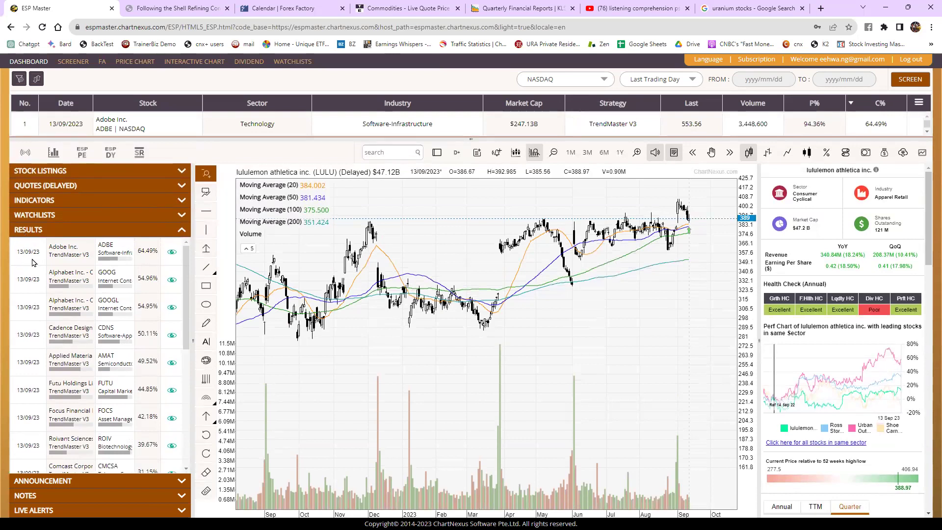
{"action": "left_click", "coordinate": [815, 106]}
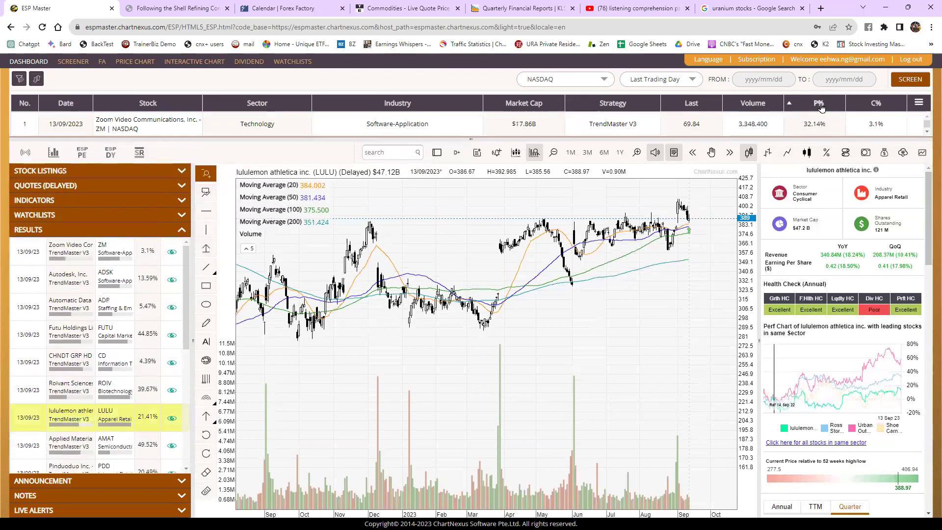
{"action": "left_click", "coordinate": [826, 105]}
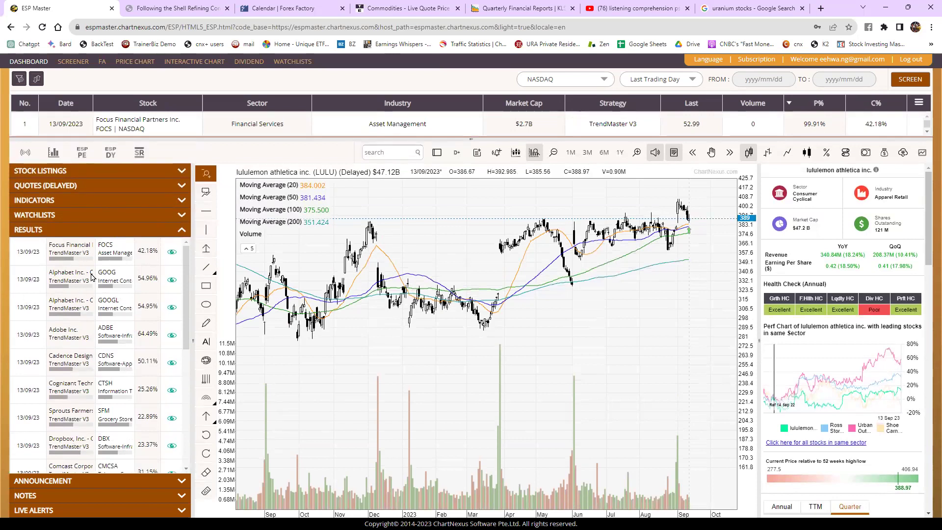
- Chart Alphabet Class C (GOOG) from the results and rescale the price axis to examine its recent daily uptrend
{"action": "left_click", "coordinate": [76, 277]}
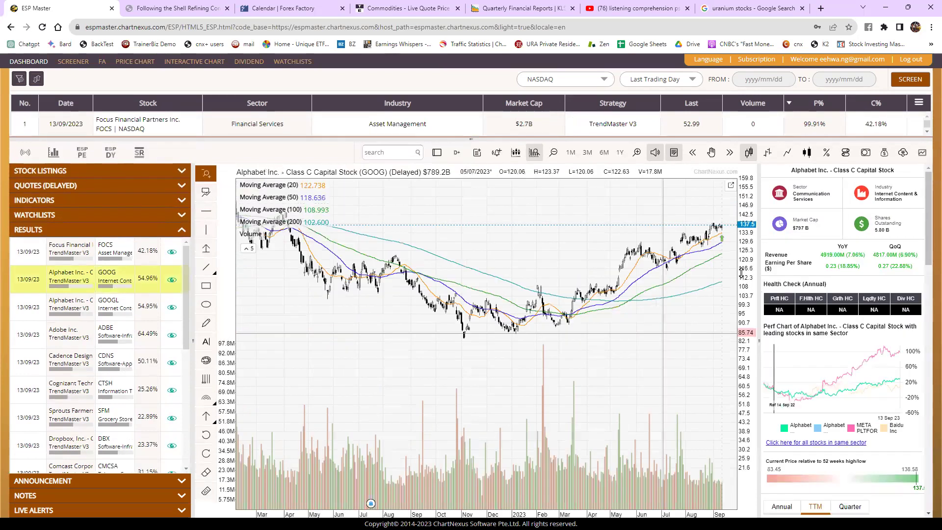
{"action": "left_click_drag", "start_coordinate": [739, 270], "coordinate": [741, 408]}
{"action": "scroll", "coordinate": [687, 309], "scroll_direction": "up", "scroll_amount": 3}
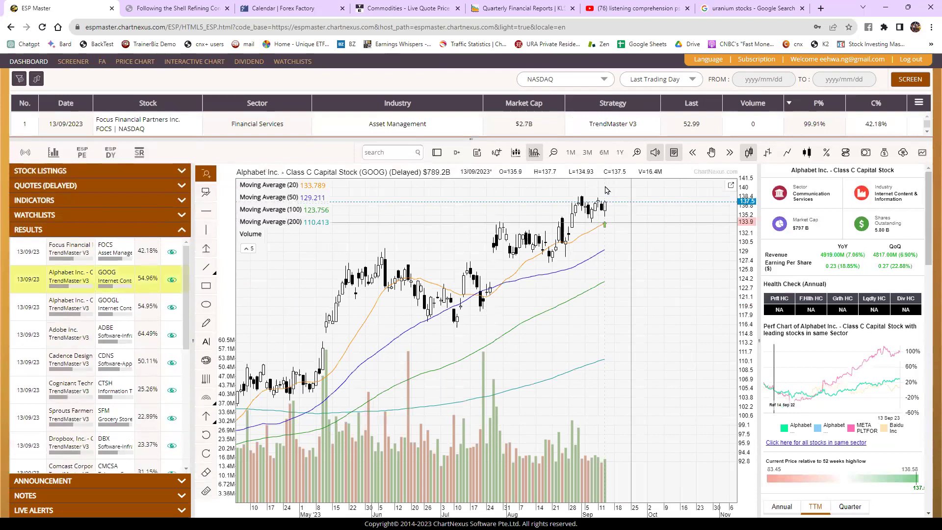
{"action": "scroll", "coordinate": [633, 307], "scroll_direction": "down", "scroll_amount": 3}
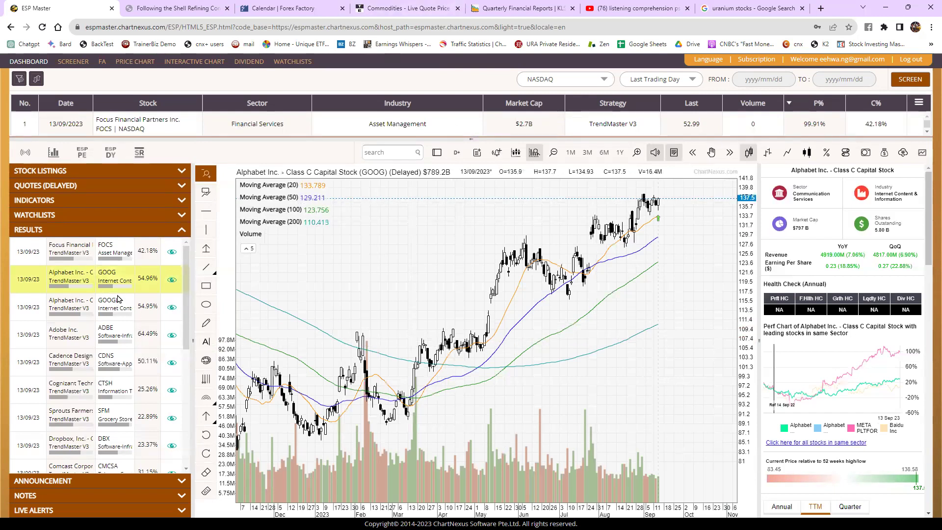
- View the Adobe (ADBE) chart and the lululemon (LULU) chart from the results, enlarging LULU's June to September candles
{"action": "left_click", "coordinate": [112, 333]}
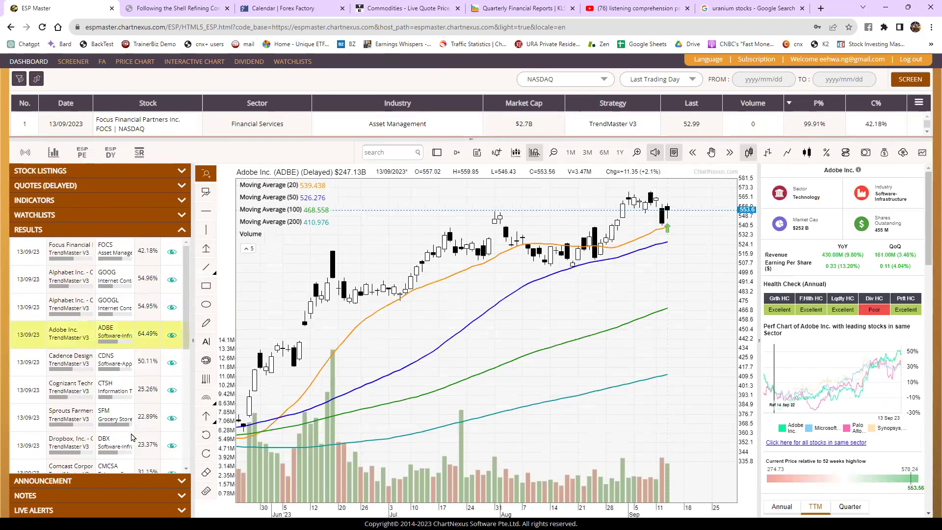
{"action": "scroll", "coordinate": [120, 427], "scroll_direction": "down", "scroll_amount": 2}
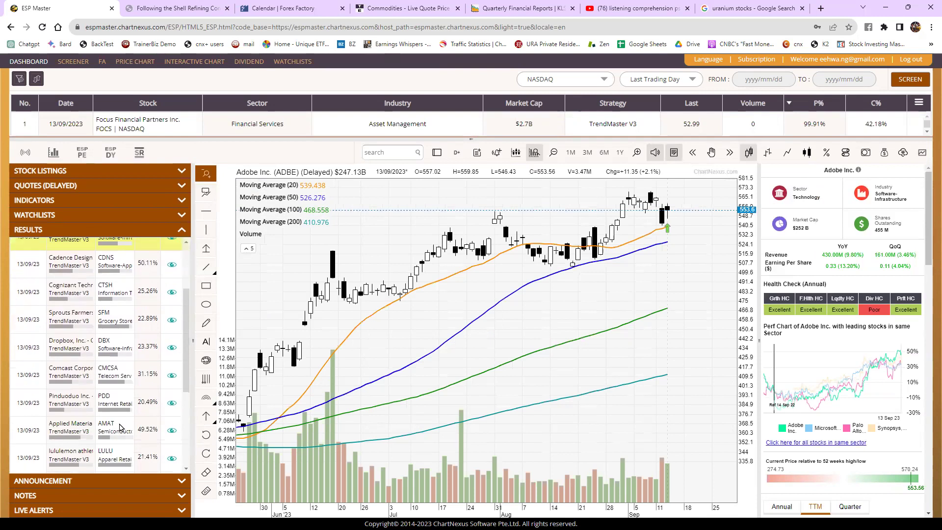
{"action": "scroll", "coordinate": [120, 428], "scroll_direction": "down", "scroll_amount": 1}
{"action": "left_click", "coordinate": [71, 411]}
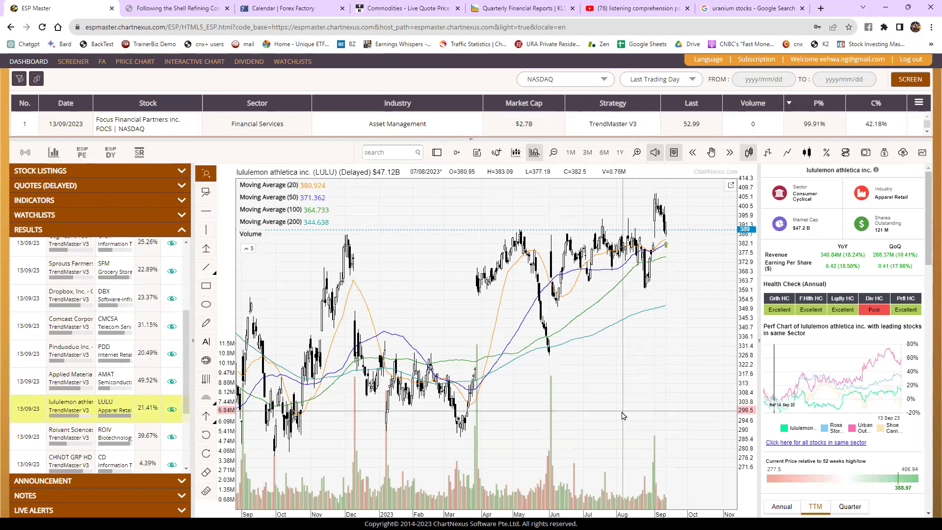
{"action": "left_click_drag", "start_coordinate": [512, 443], "coordinate": [696, 425]}
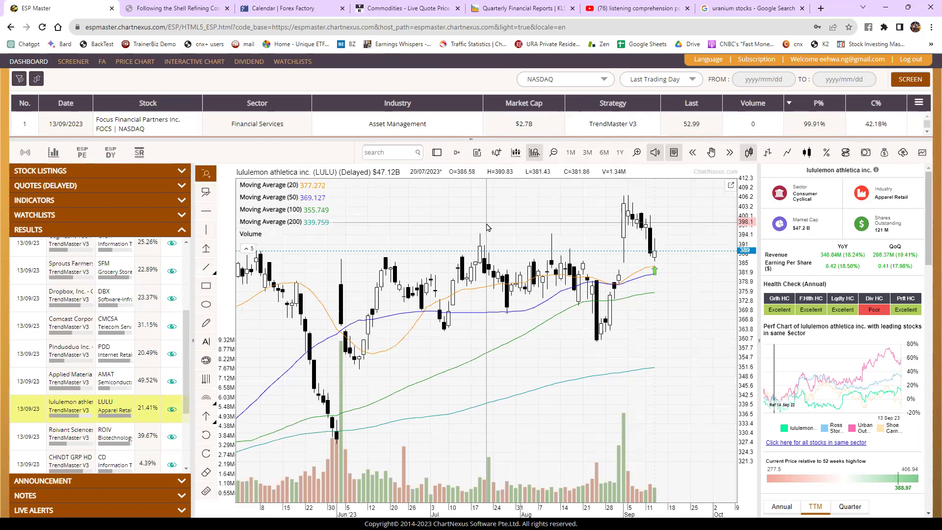
- Switch the LULU chart to the weekly+ timeframe, examine its long-term trend, and compress the price scale, dismissing any alert
{"action": "left_click", "coordinate": [456, 156]}
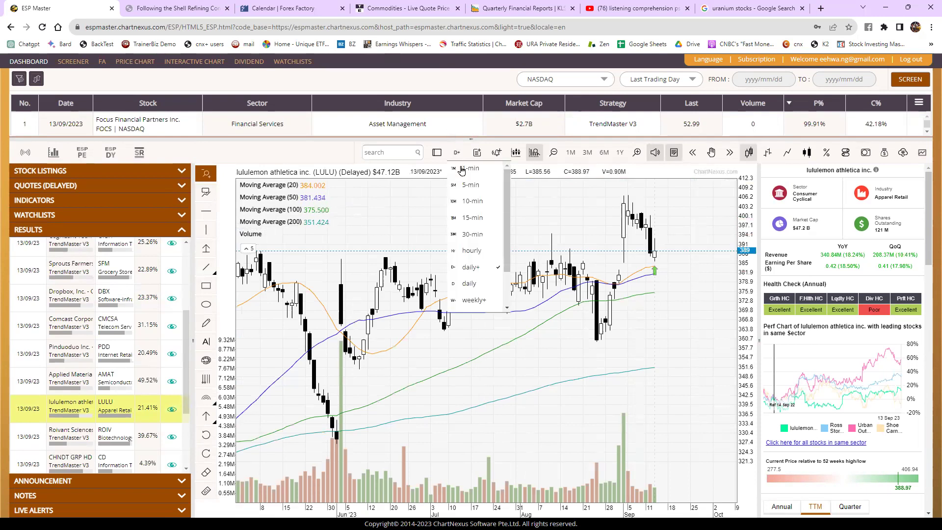
{"action": "left_click", "coordinate": [490, 301]}
{"action": "scroll", "coordinate": [638, 409], "scroll_direction": "down", "scroll_amount": 5}
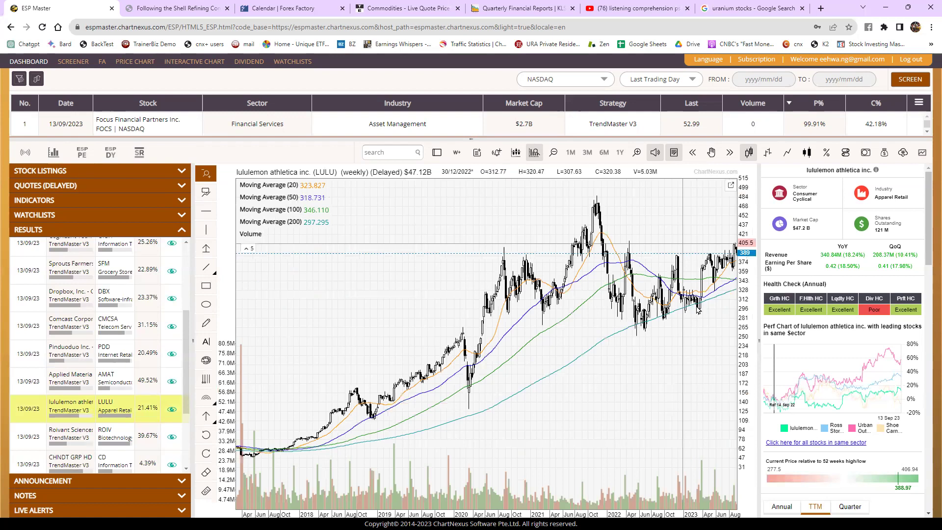
{"action": "scroll", "coordinate": [731, 253], "scroll_direction": "up", "scroll_amount": 5}
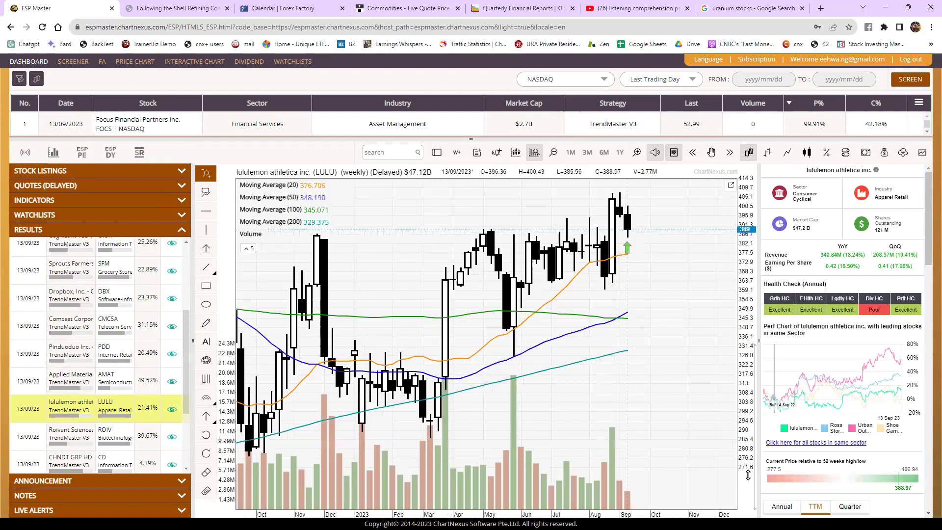
{"action": "left_click_drag", "start_coordinate": [747, 473], "coordinate": [742, 393]}
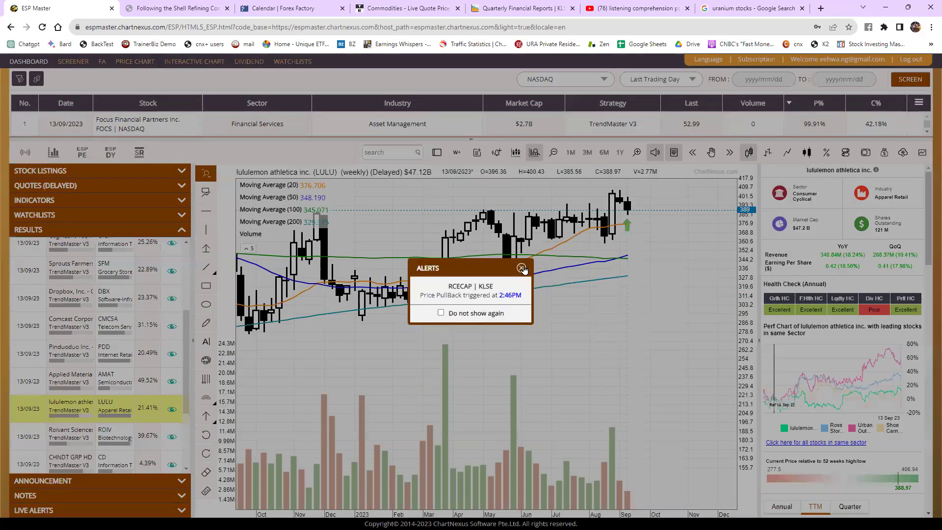
{"action": "left_click", "coordinate": [521, 268]}
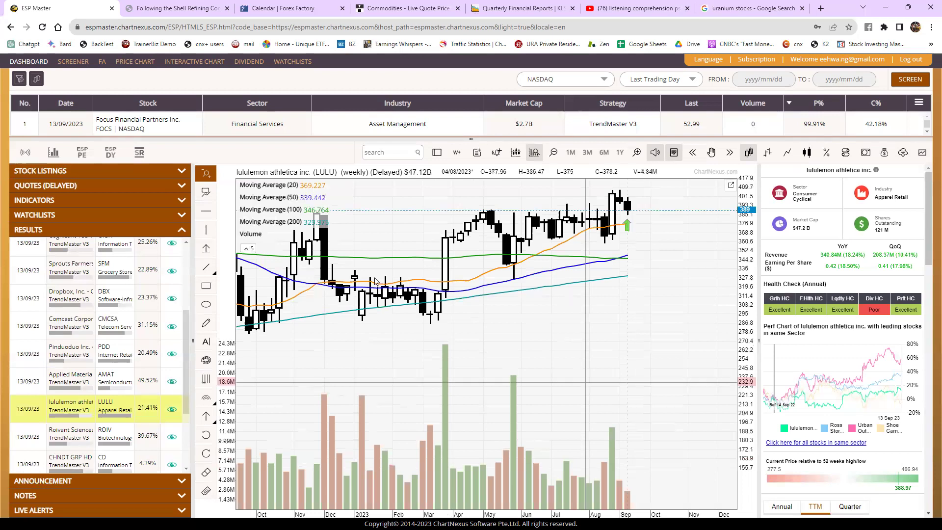
- Chart Alphabet Class C (GOOG) again from the results and switch the timeframe back to daily+
{"action": "scroll", "coordinate": [109, 319], "scroll_direction": "up", "scroll_amount": 1}
{"action": "scroll", "coordinate": [108, 319], "scroll_direction": "up", "scroll_amount": 3}
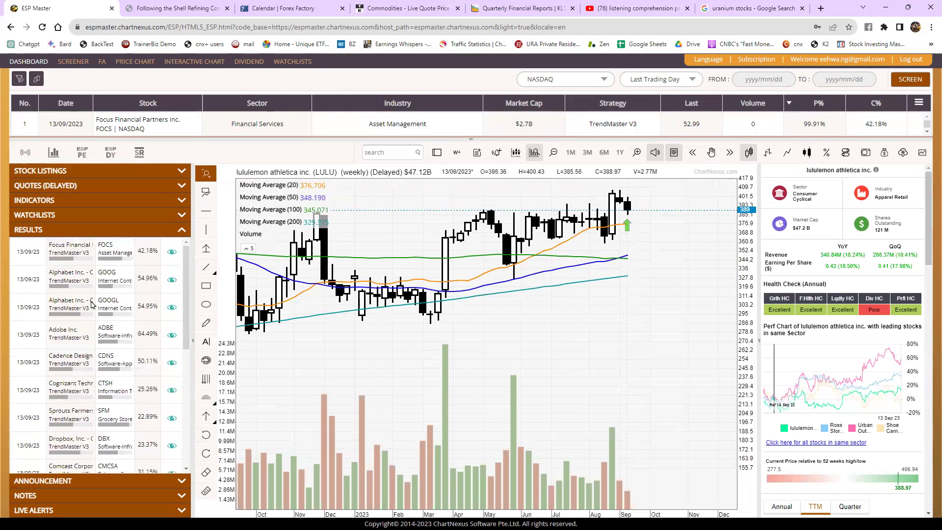
{"action": "left_click", "coordinate": [125, 283]}
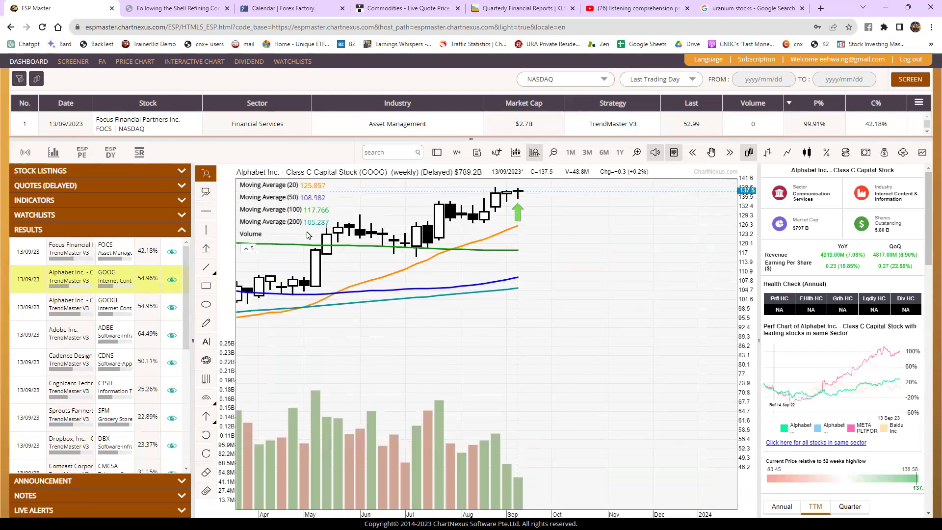
{"action": "left_click", "coordinate": [457, 152]}
{"action": "left_click", "coordinate": [486, 269]}
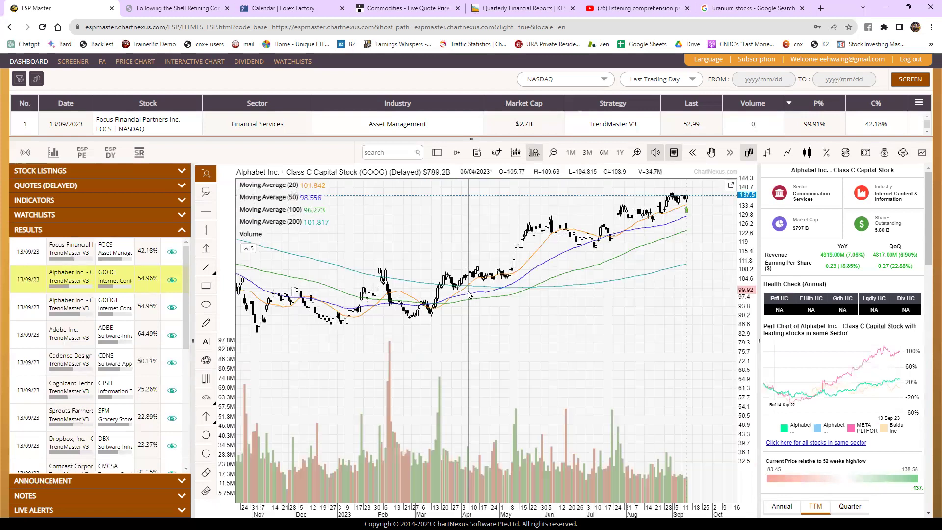
- Chart lululemon (LULU) zoomed to June through September with a stretched price scale, and overlay the buy/sell signal arrows and P% histogram
{"action": "scroll", "coordinate": [88, 468], "scroll_direction": "down", "scroll_amount": 3}
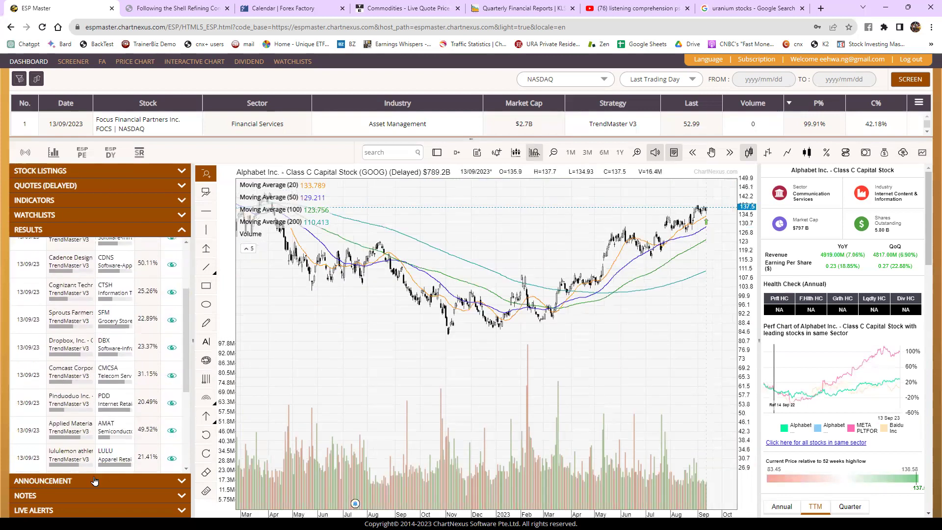
{"action": "left_click", "coordinate": [74, 453]}
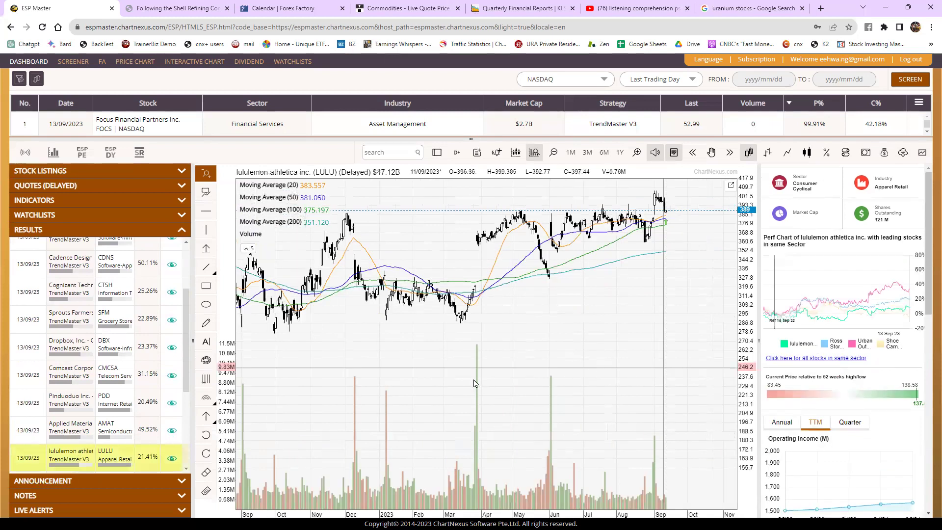
{"action": "left_click_drag", "start_coordinate": [301, 426], "coordinate": [645, 399]}
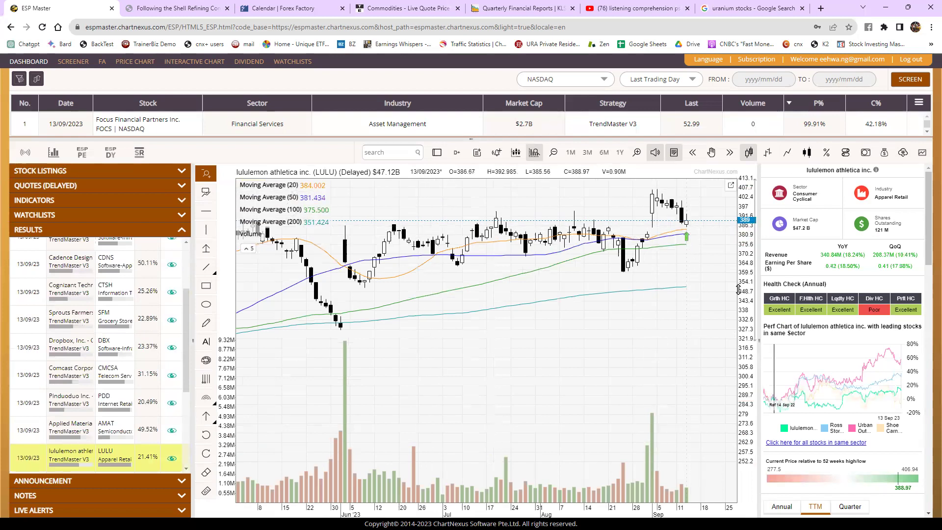
{"action": "left_click_drag", "start_coordinate": [738, 290], "coordinate": [738, 343]}
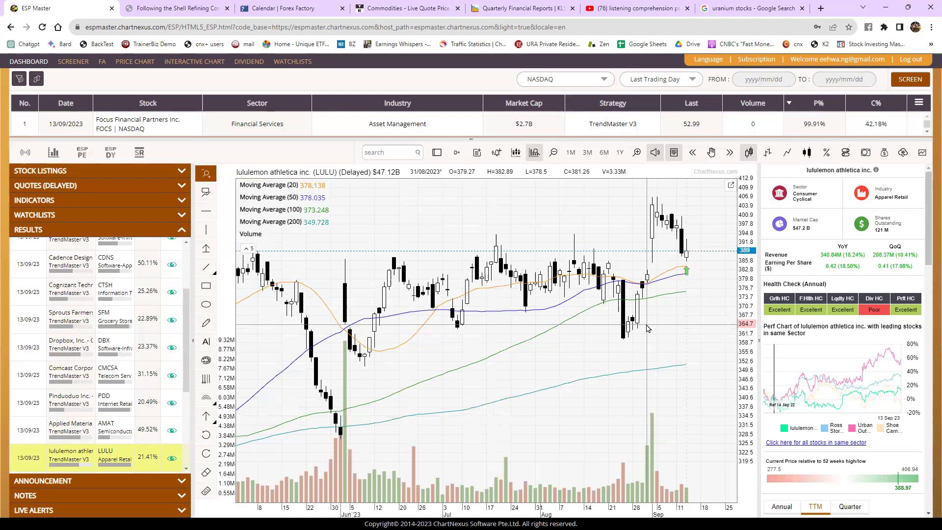
{"action": "left_click", "coordinate": [54, 153]}
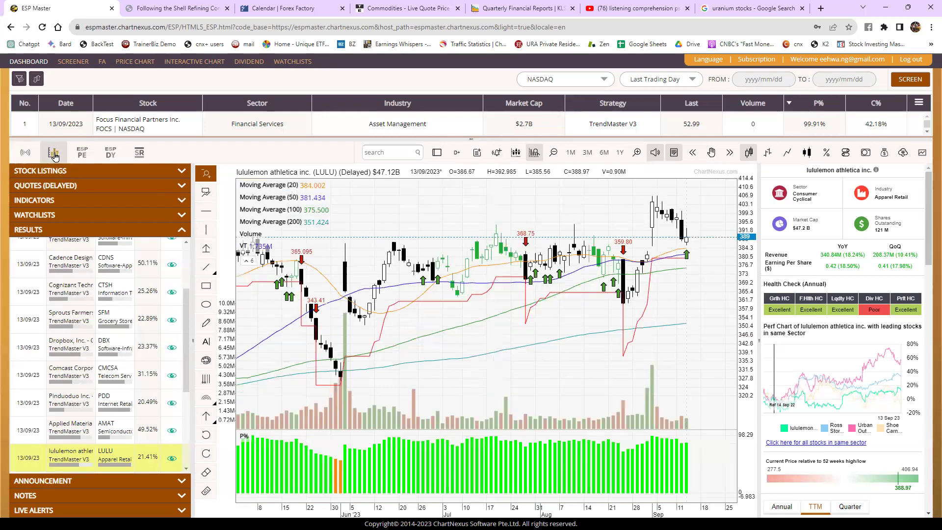
- Examine LULU's buy/sell signals and P% histogram back to September 2022, and remove the signal overlay from the chart
{"action": "scroll", "coordinate": [617, 378], "scroll_direction": "down", "scroll_amount": 3}
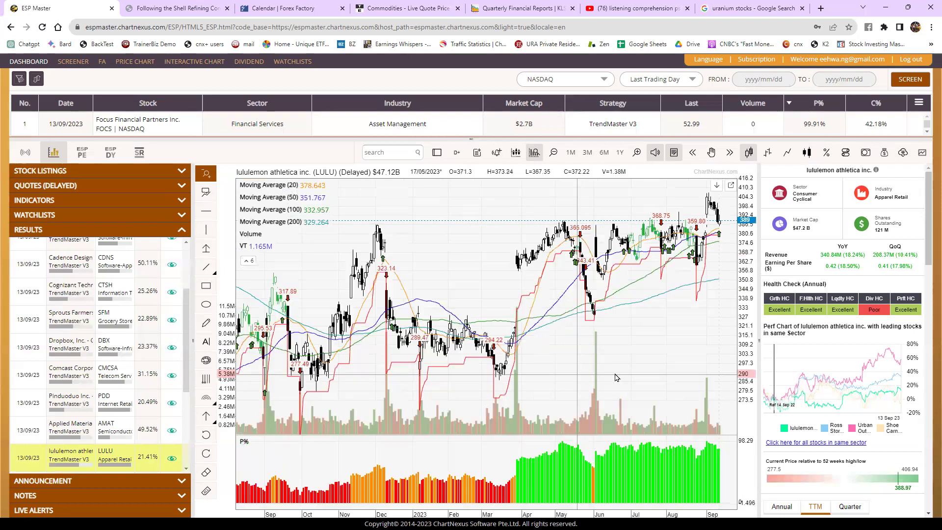
{"action": "scroll", "coordinate": [506, 398], "scroll_direction": "up", "scroll_amount": 3}
{"action": "scroll", "coordinate": [572, 332], "scroll_direction": "down", "scroll_amount": 3}
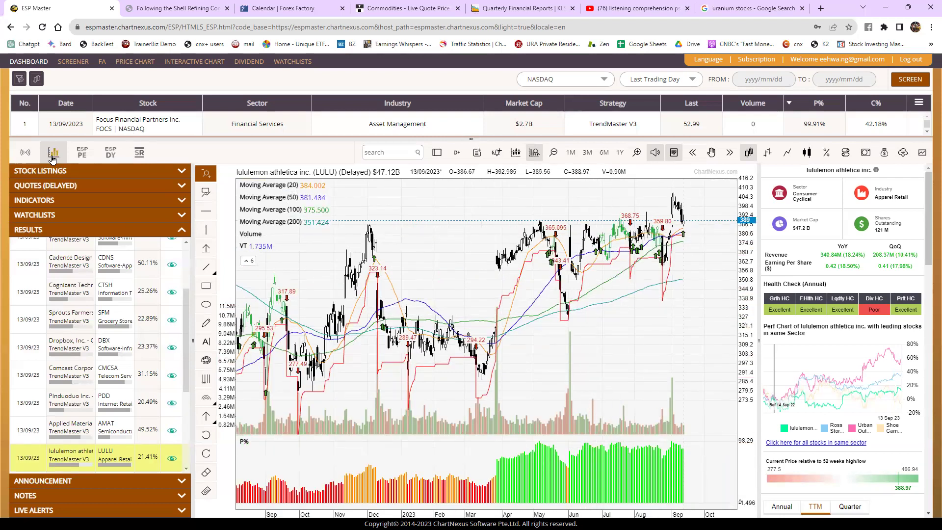
{"action": "left_click_drag", "start_coordinate": [616, 361], "coordinate": [724, 360]}
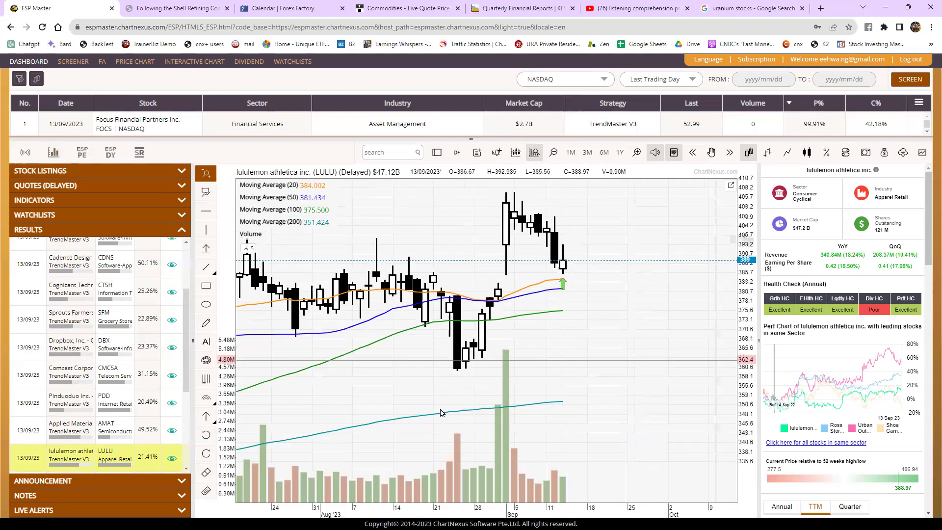
- Show LULU's price action from March to September 2023 and look through the remaining TrendMaster V3 results
{"action": "scroll", "coordinate": [64, 373], "scroll_direction": "down", "scroll_amount": 1}
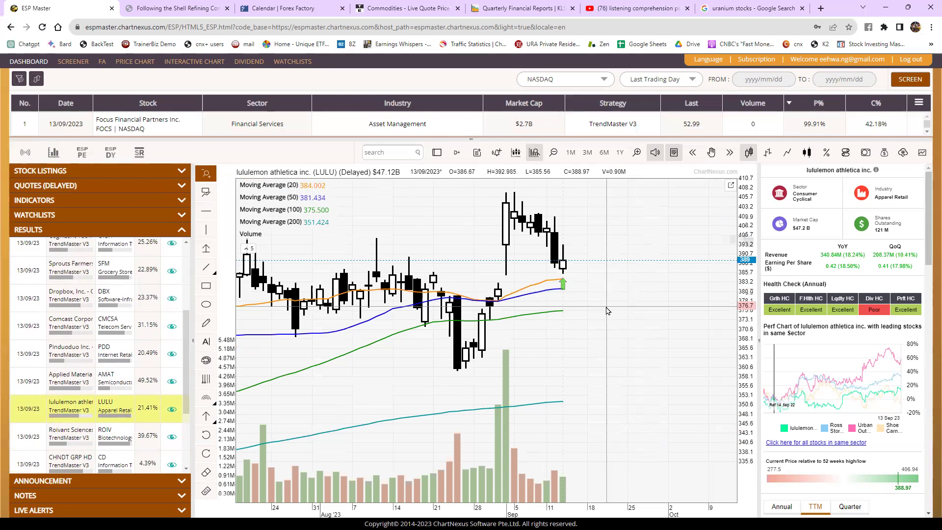
{"action": "scroll", "coordinate": [606, 311], "scroll_direction": "down", "scroll_amount": 3}
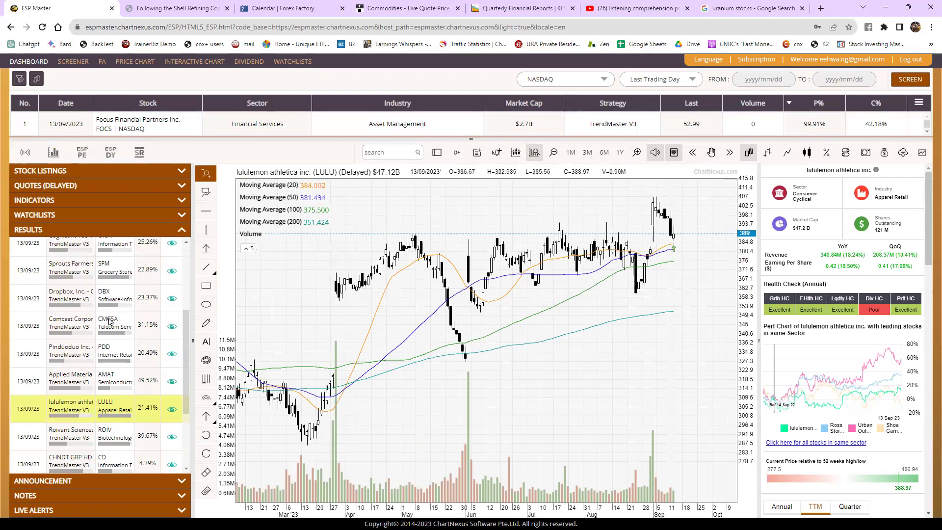
{"action": "scroll", "coordinate": [108, 321], "scroll_direction": "down", "scroll_amount": 2}
{"action": "scroll", "coordinate": [111, 342], "scroll_direction": "up", "scroll_amount": 3}
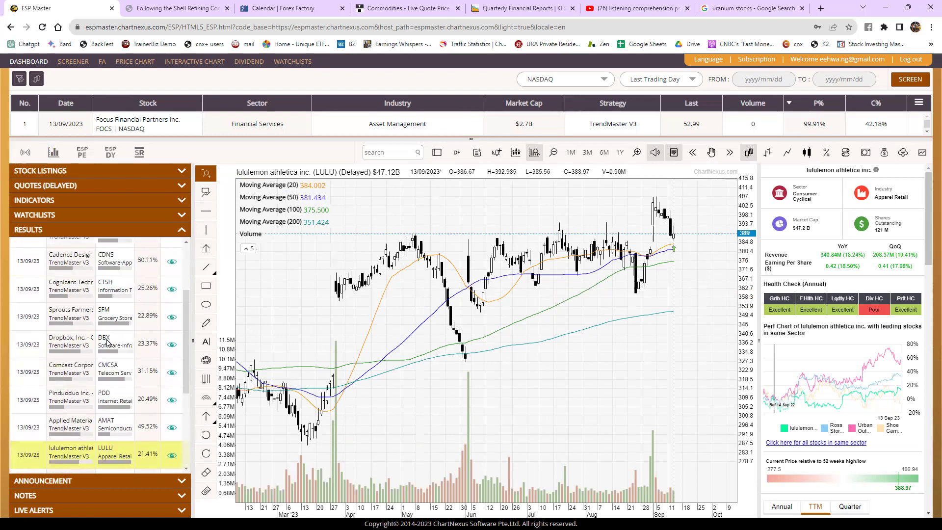
{"action": "scroll", "coordinate": [117, 337], "scroll_direction": "down", "scroll_amount": 3}
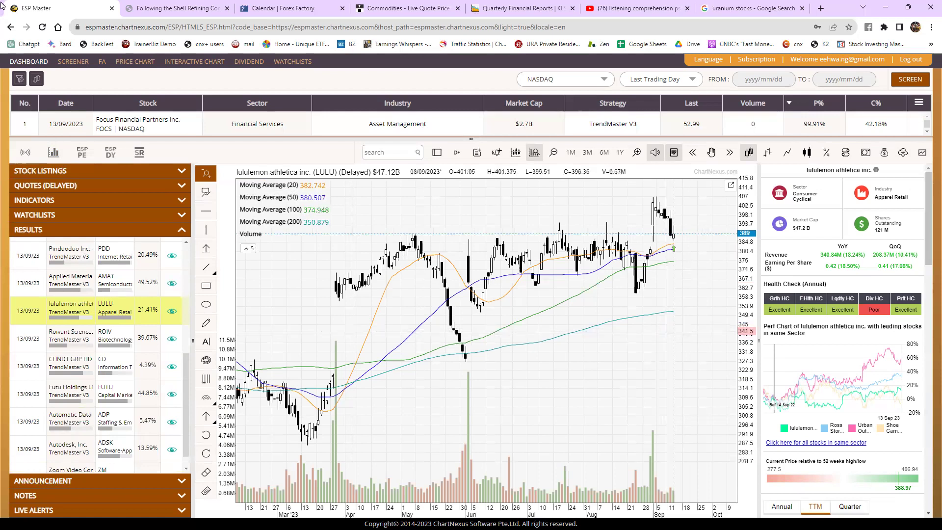
- Screen NASDAQ with the CNX Up rule instead of TrendMaster V3, and sort the results by P% from highest to lowest
{"action": "left_click", "coordinate": [37, 79]}
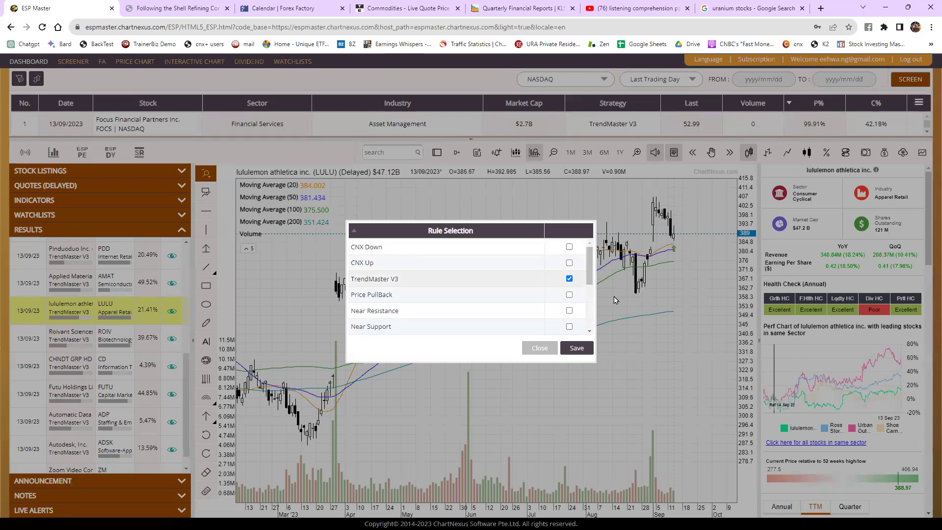
{"action": "left_click", "coordinate": [569, 278]}
{"action": "left_click", "coordinate": [569, 262]}
{"action": "left_click", "coordinate": [577, 348]}
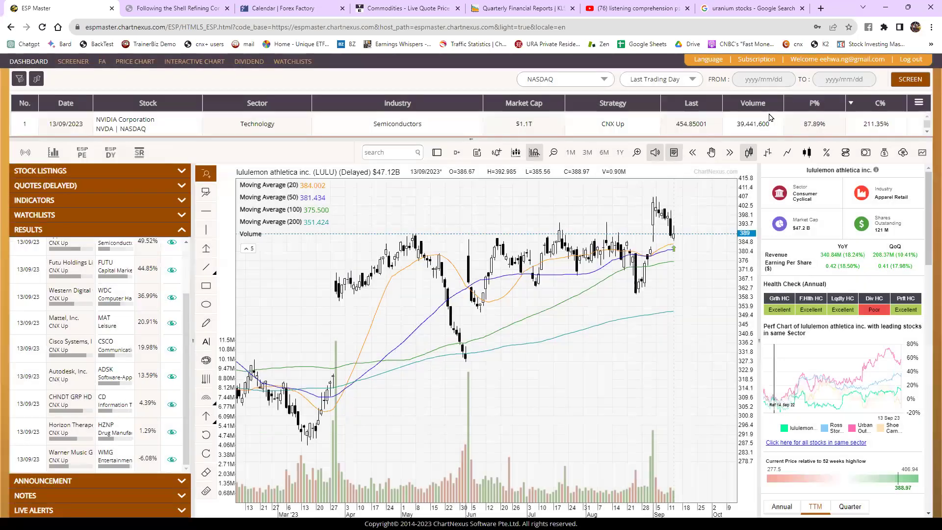
{"action": "left_click", "coordinate": [813, 109]}
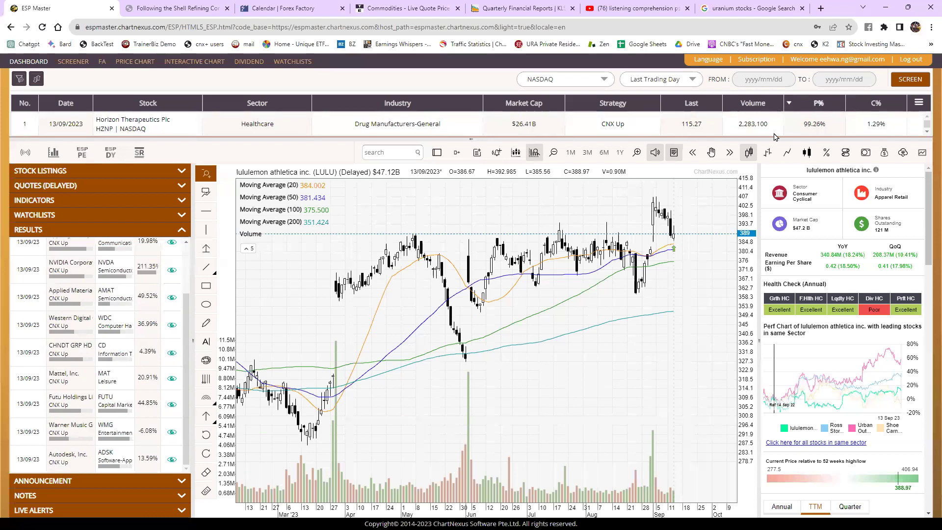
- View the Cadence Design Systems (CDNS) chart and the NVIDIA (NVDA) chart from the CNX Up results
{"action": "scroll", "coordinate": [72, 313], "scroll_direction": "up", "scroll_amount": 3}
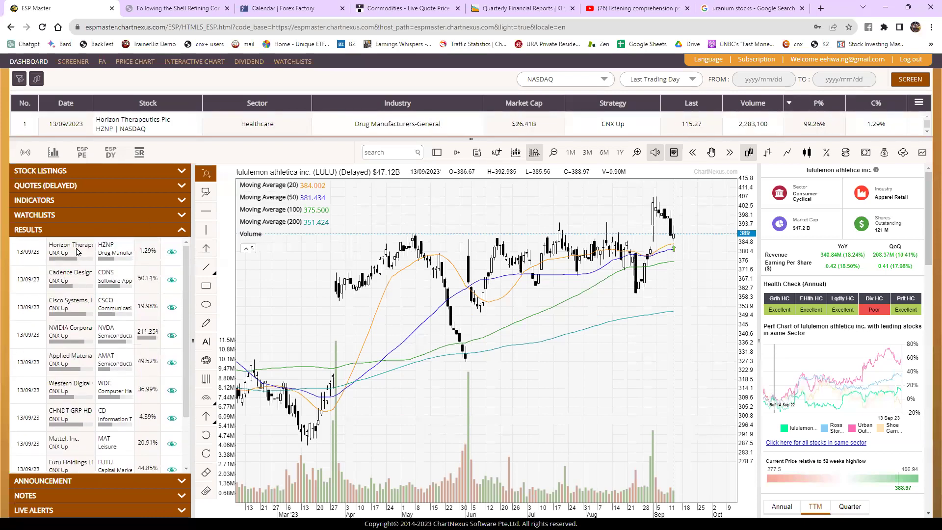
{"action": "left_click", "coordinate": [76, 275]}
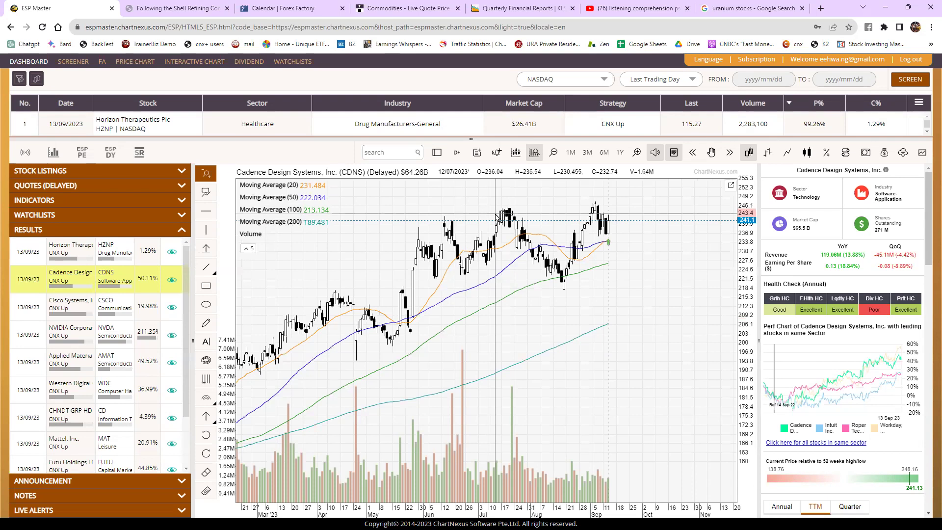
{"action": "left_click", "coordinate": [82, 331]}
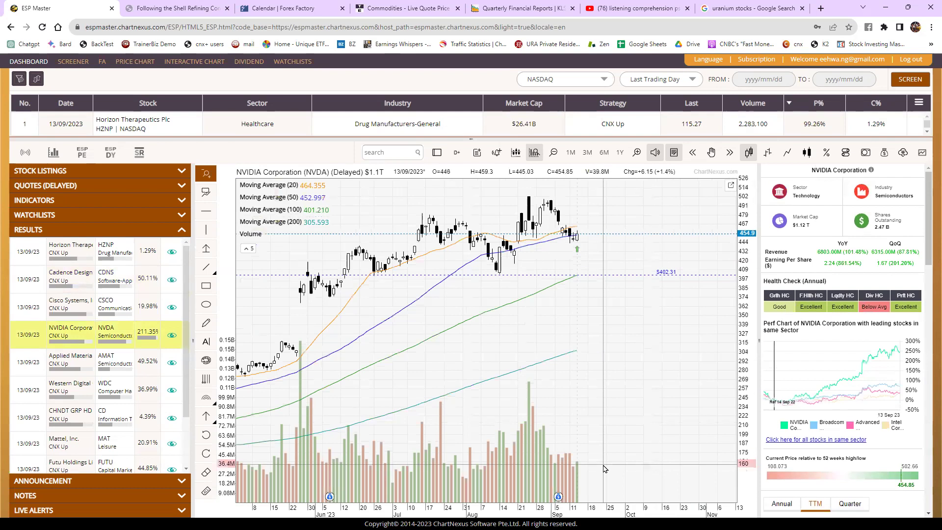
- Switch the NVIDIA chart to the weekly+ timeframe and examine its trend from 2022 onward
{"action": "left_click", "coordinate": [456, 152]}
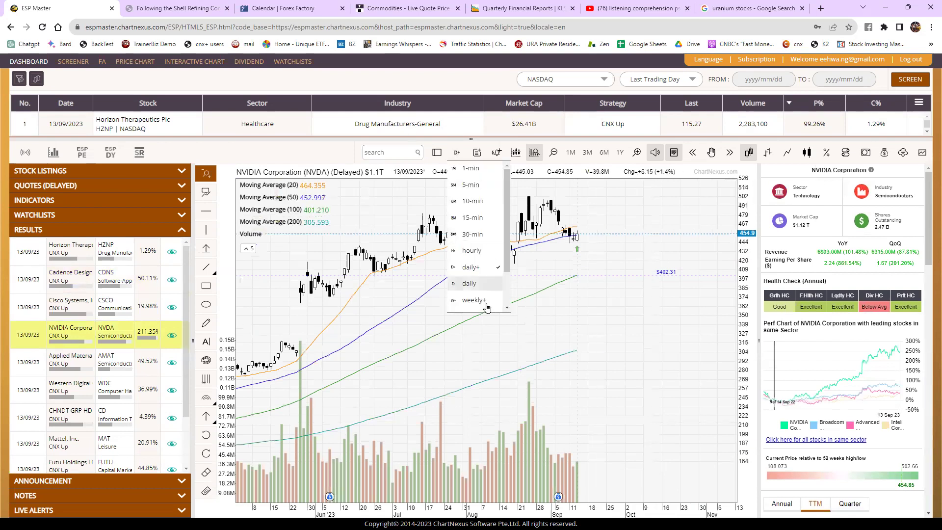
{"action": "left_click", "coordinate": [473, 303]}
{"action": "scroll", "coordinate": [535, 353], "scroll_direction": "down", "scroll_amount": 2}
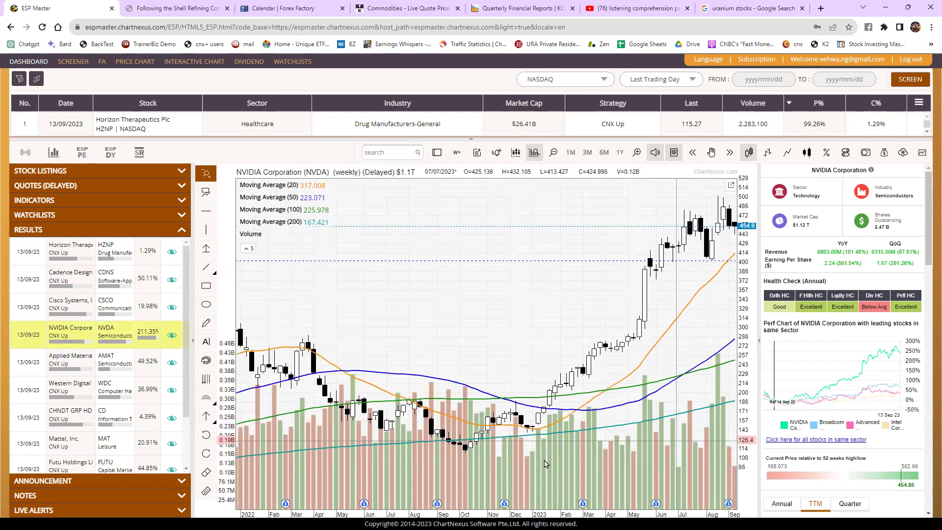